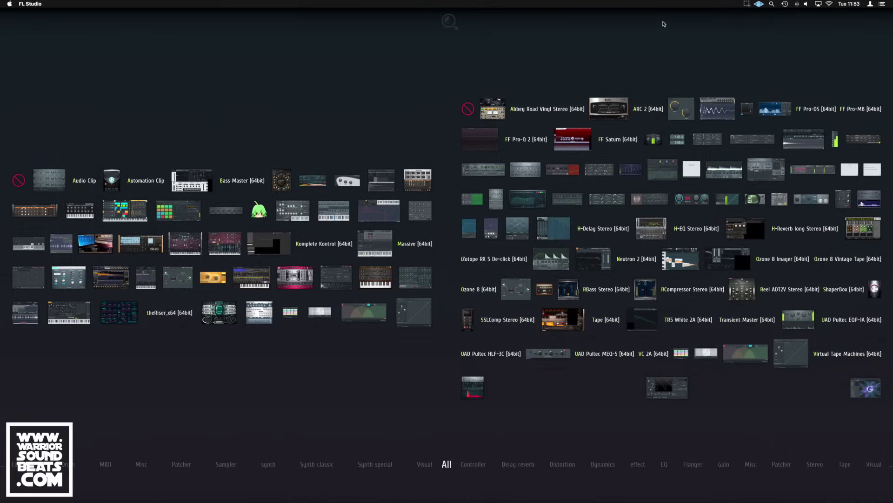
Step: Close FL Studio's plugin picker and extract the Setup_Sektor skin pack zip in Downloads
left_click(516, 209)
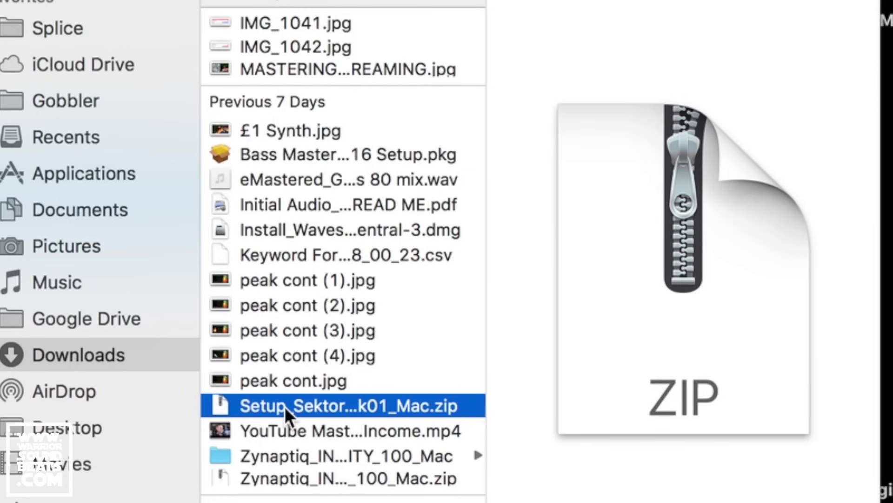
double_click(285, 407)
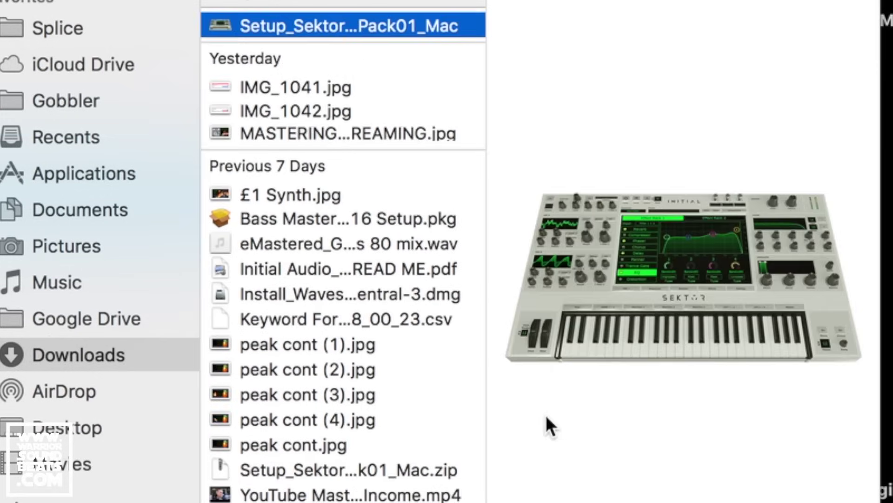
scroll(279, 51, "up", 2)
Step: Launch the Sektor Skin Pack 01 installer from the extracted folder and continue to installation type
left_click(312, 29)
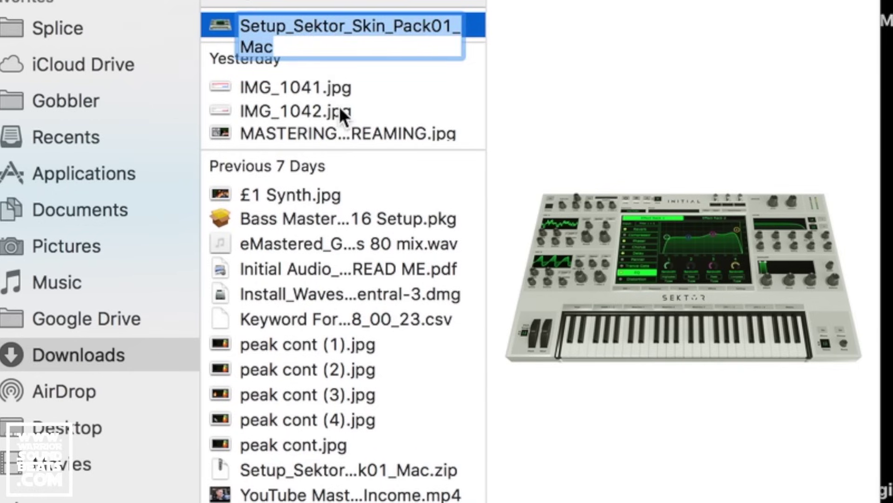
left_click(339, 108)
double_click(329, 26)
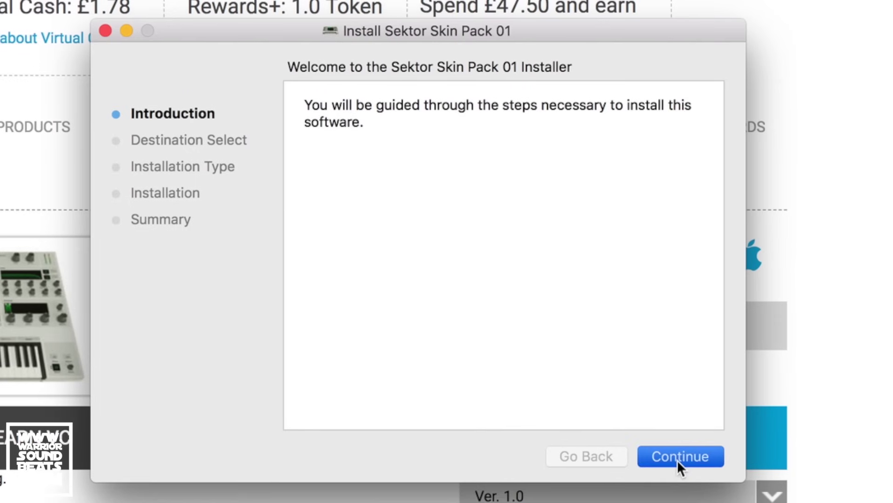
left_click(678, 462)
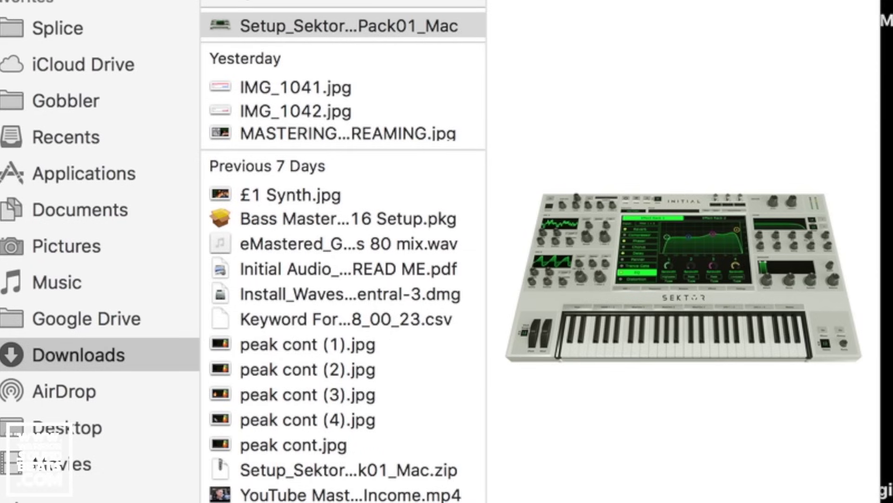
scroll(342, 266, "down", 3)
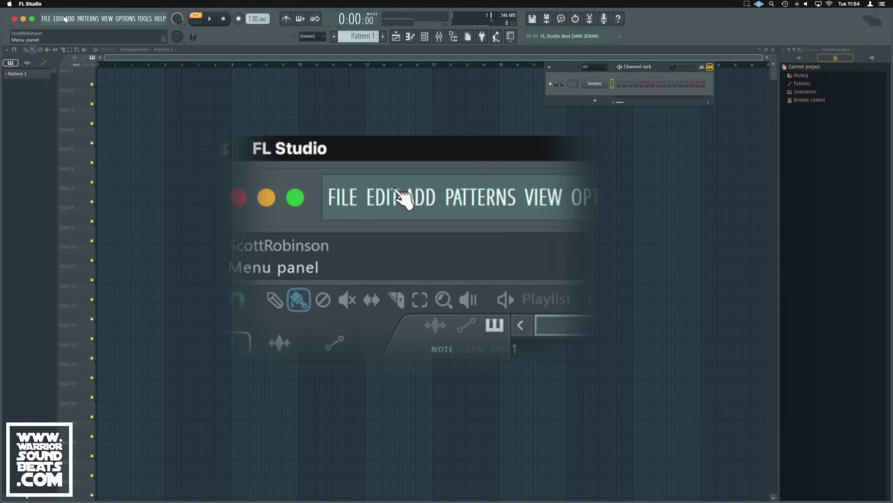
Step: Open the Select generator plugin list via ADD > More plugins and go to Manage plugins
left_click(69, 19)
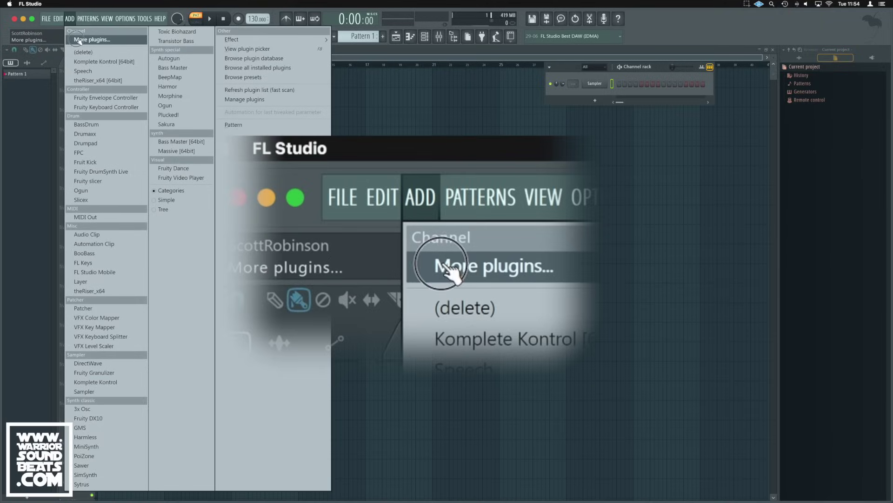
left_click(77, 40)
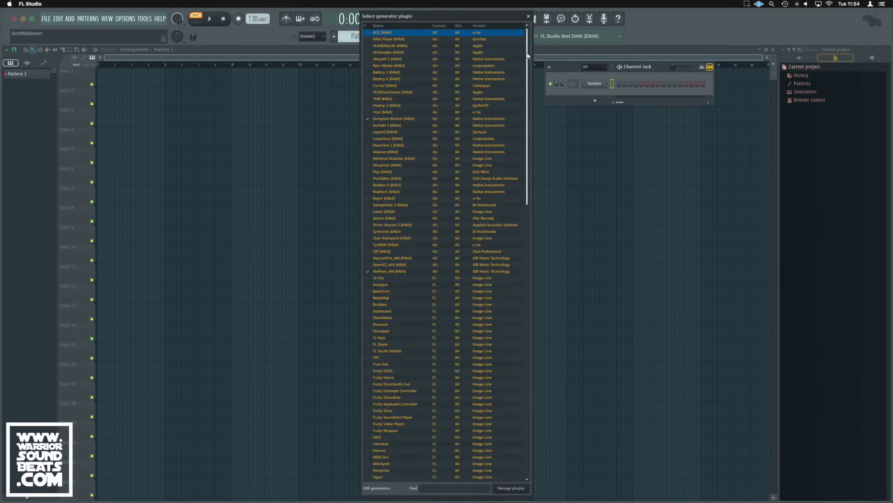
left_click_drag(527, 59, 531, 16)
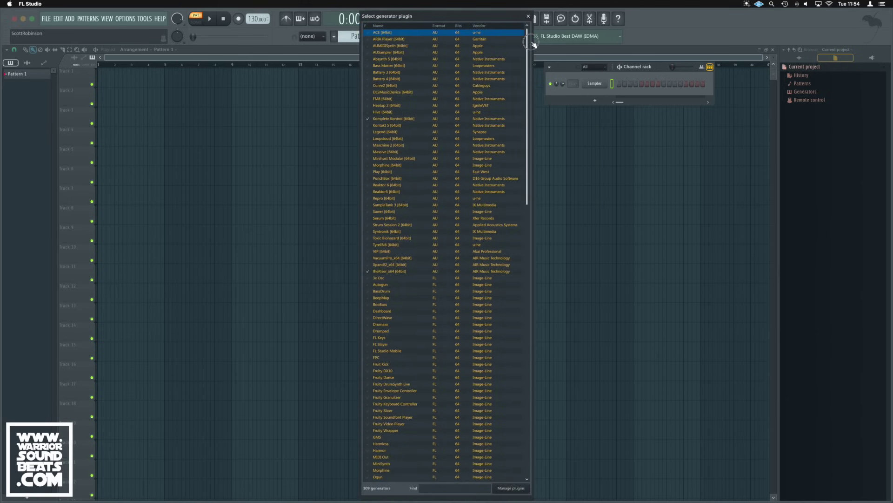
Step: Centre the Plugin Manager and run a verified plugin scan, refreshing the list to 1074 plugins
left_click(514, 488)
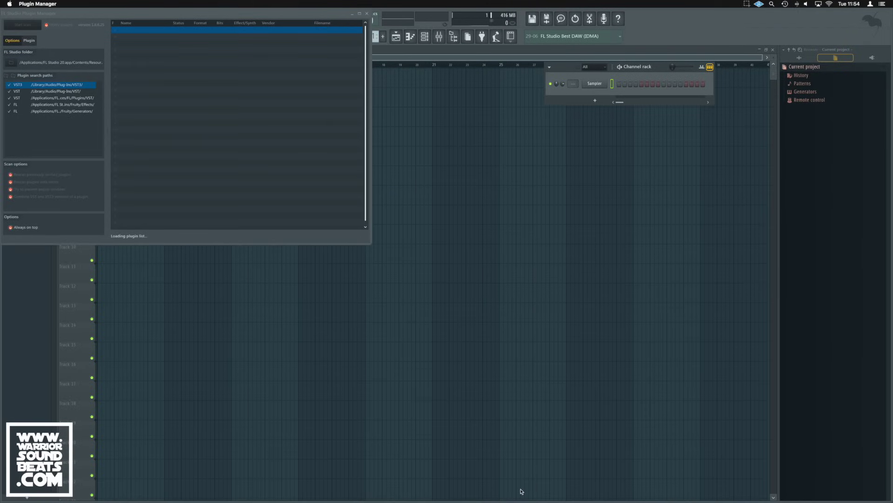
left_click_drag(241, 14, 480, 132)
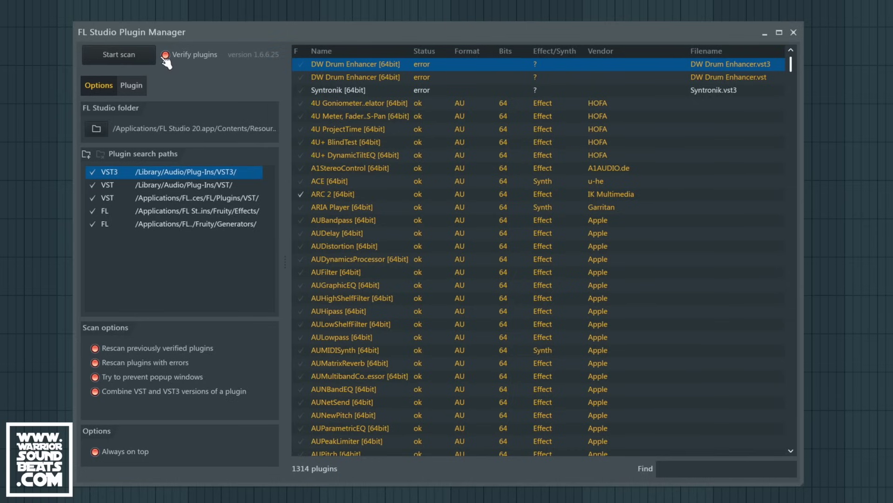
left_click(120, 55)
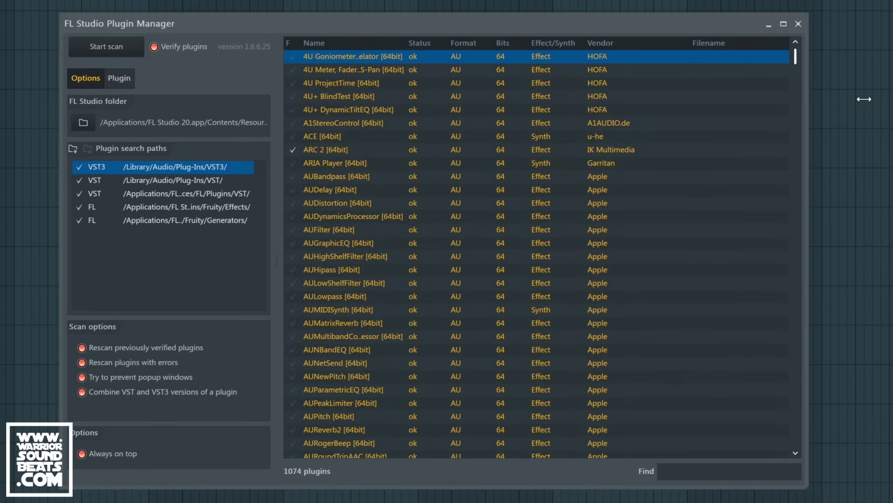
Step: Search the plugin list for 'sek' and tick the F column for Sektor Synth [64bit]
left_click(735, 470)
type("sek")
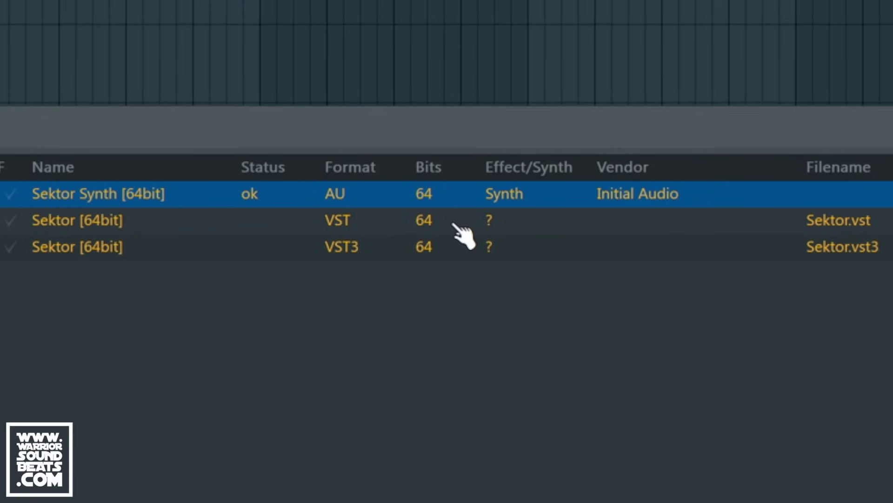
left_click(19, 199)
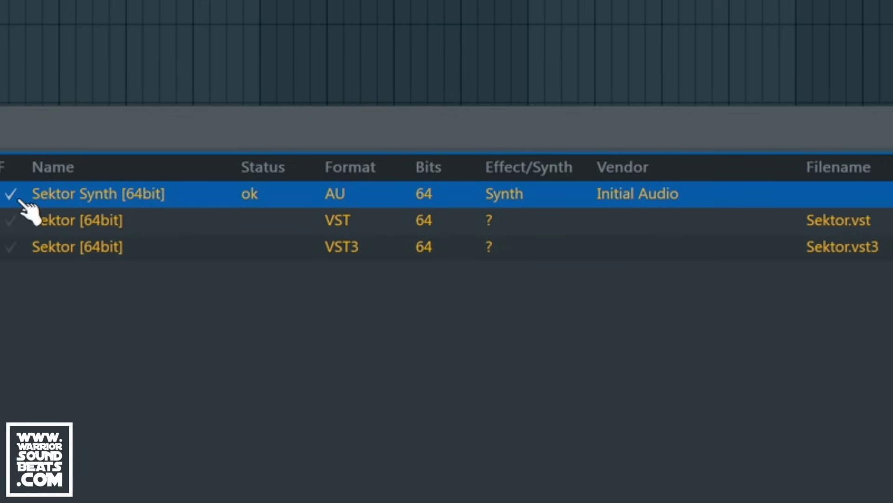
left_click(18, 200)
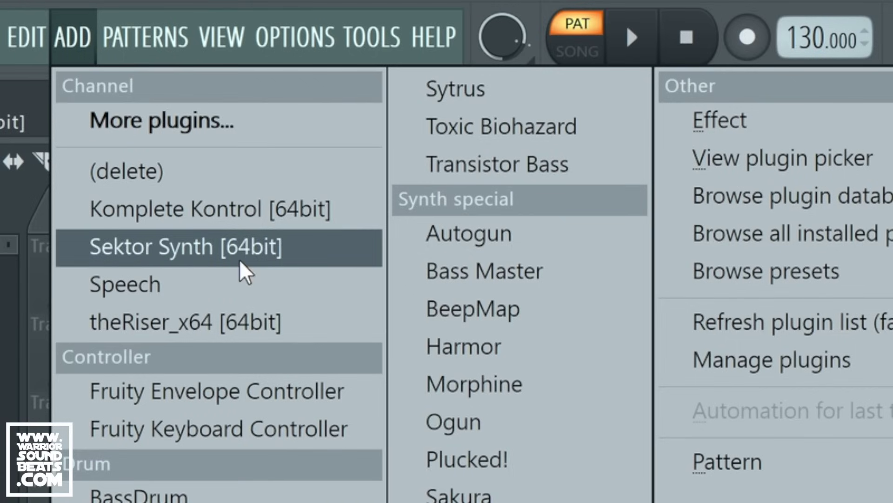
Step: Add Sektor Synth [64bit] from the ADD menu, opening its Demo Mode screen
left_click(207, 258)
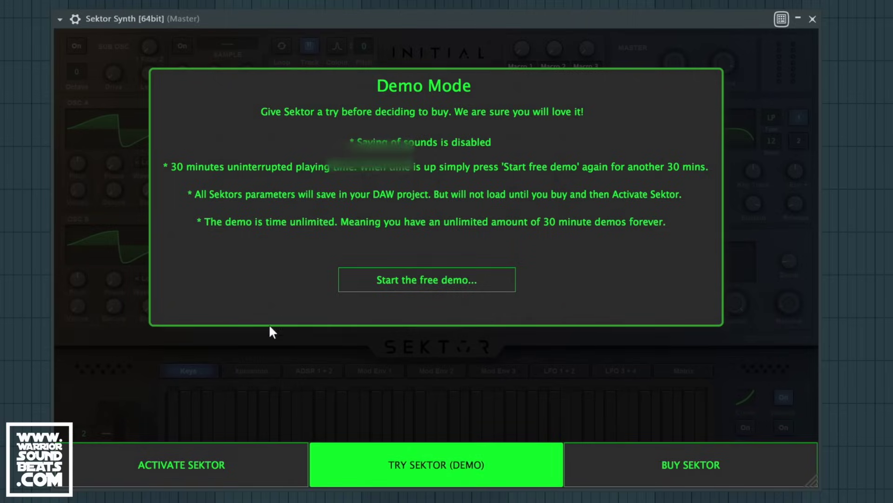
Step: Activate Sektor by pasting the generated serial, then play a few notes on its keyboard
left_click(230, 466)
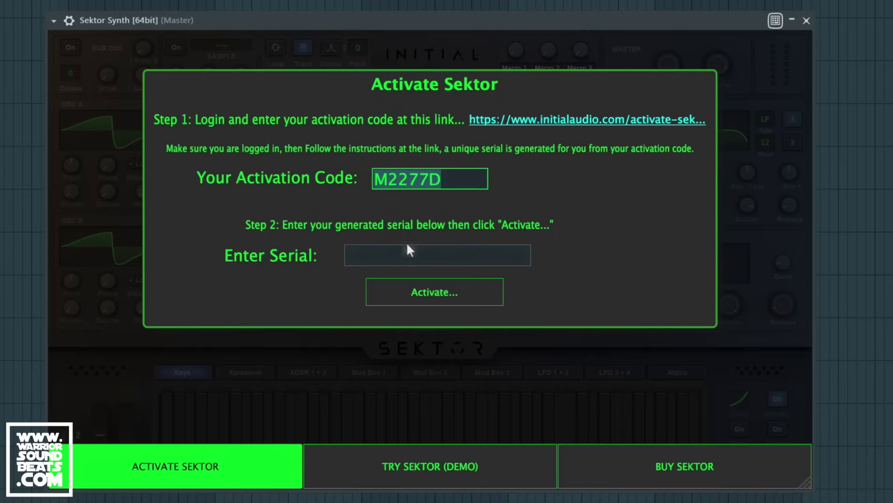
left_click(407, 250)
key("ctrl+v")
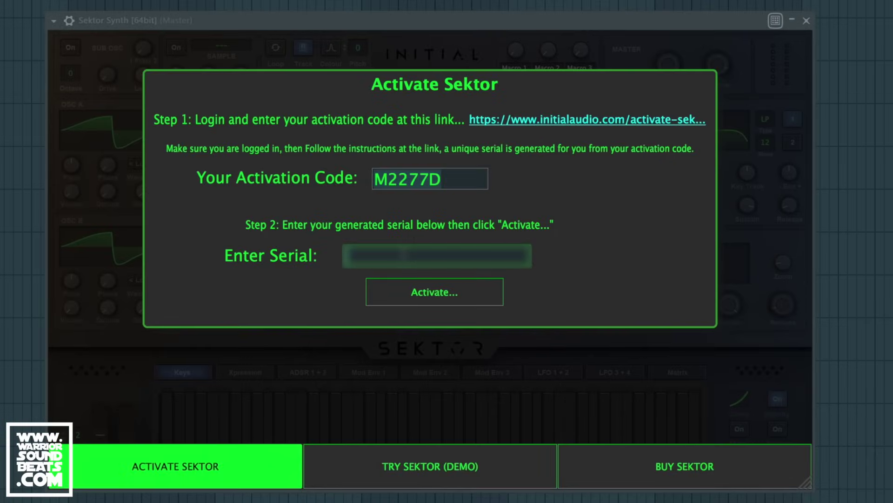
key("ctrl+v")
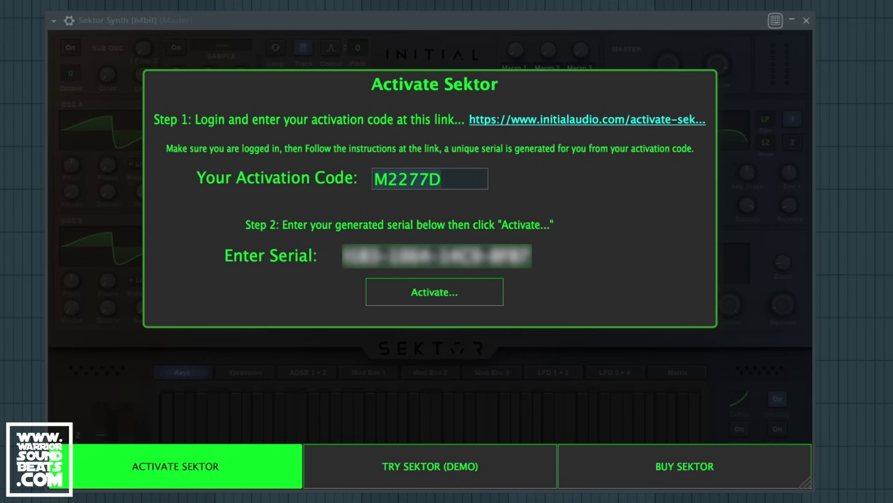
left_click(431, 292)
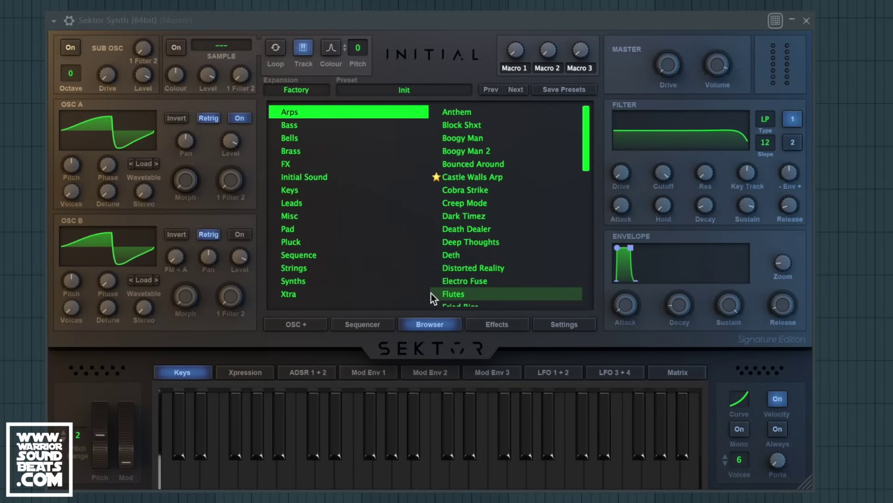
left_click(483, 460)
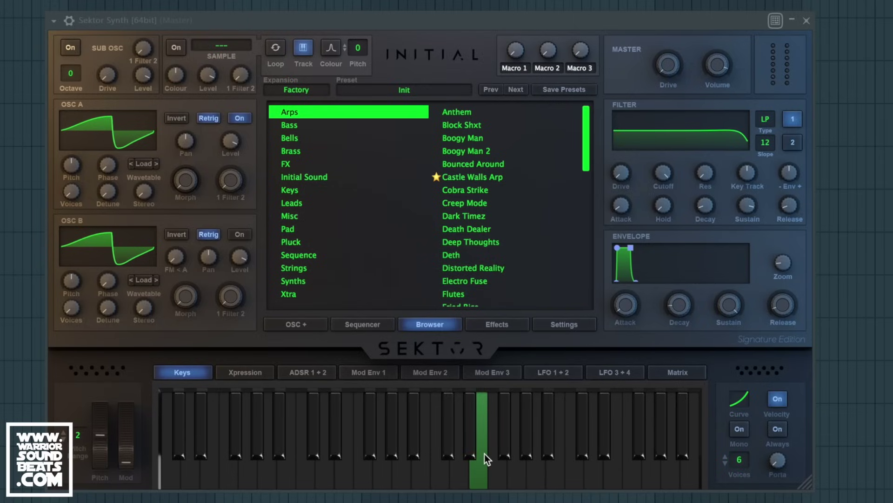
left_click_drag(485, 454, 328, 448)
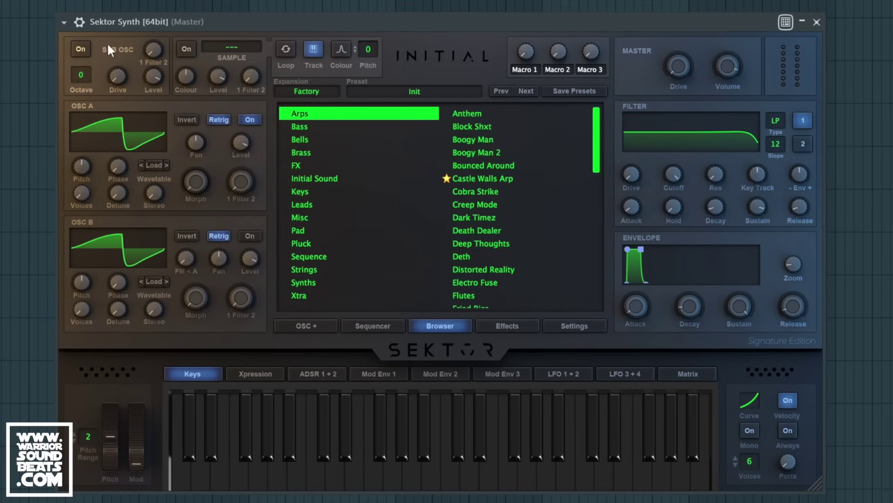
Step: Add Sektor Synth to the plugin database, cancelling Misc and choosing the synth folder instead
left_click(67, 25)
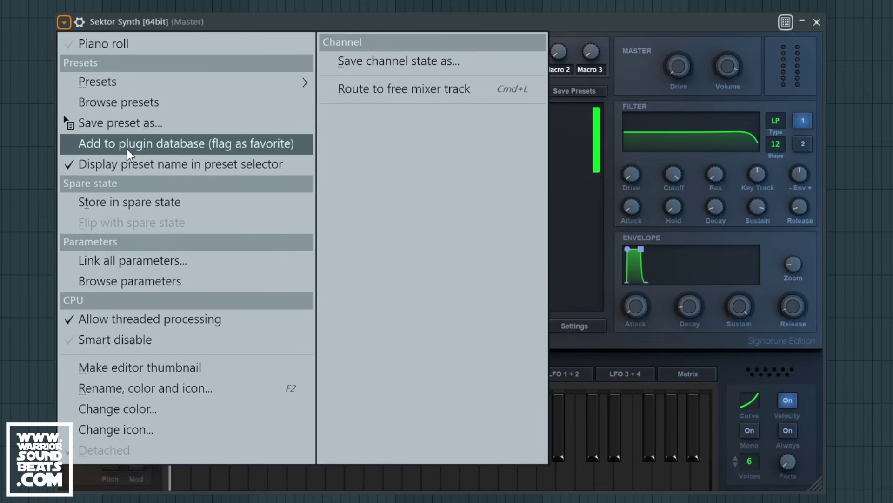
left_click(140, 149)
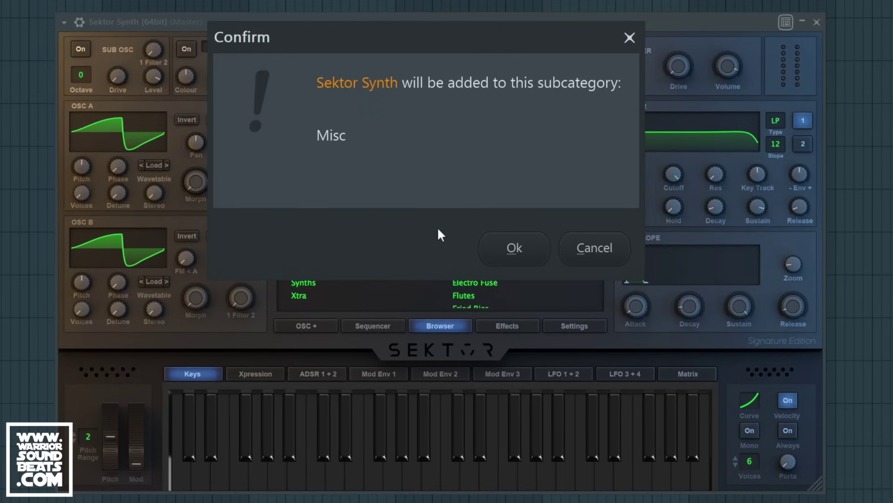
left_click(596, 250)
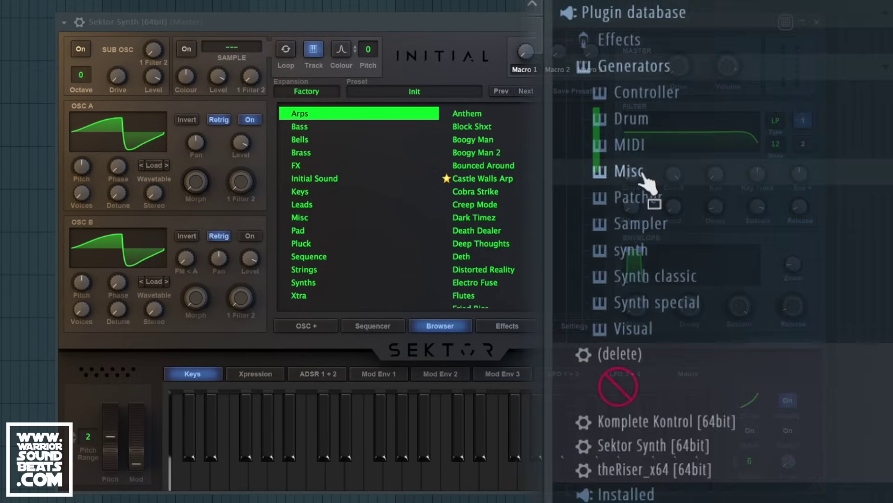
left_click_drag(643, 174, 634, 251)
left_click(63, 23)
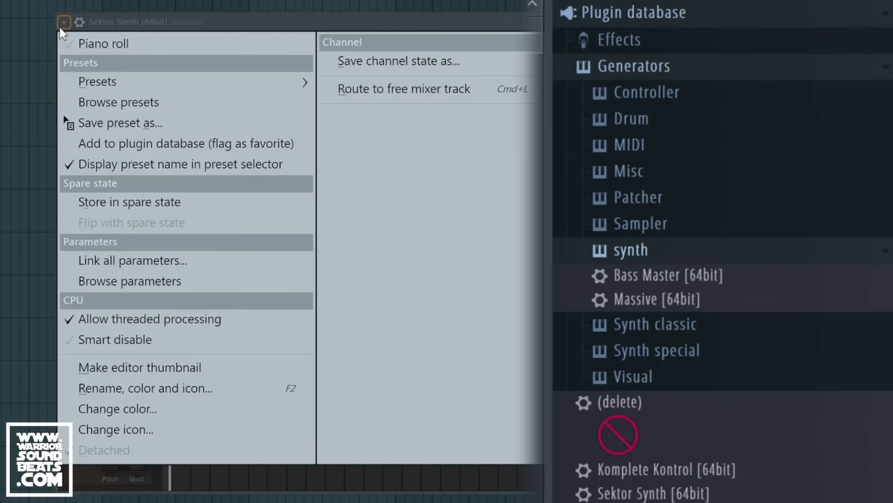
left_click(128, 149)
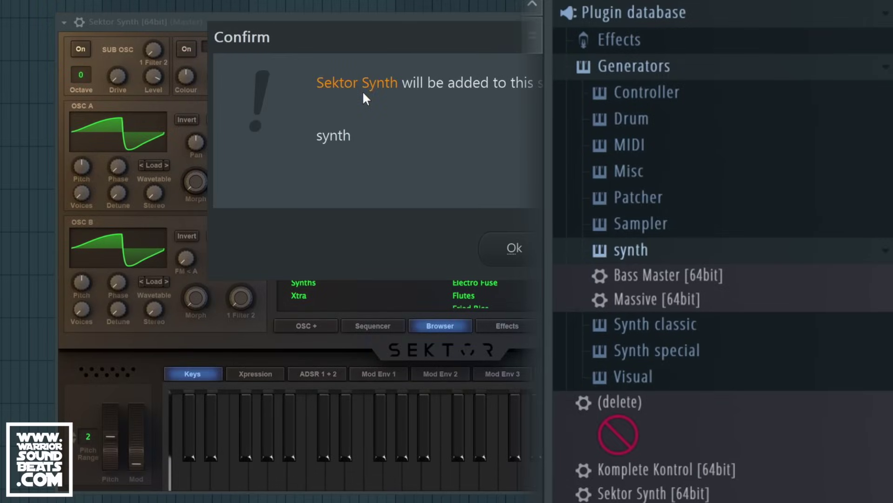
Step: Confirm filing Sektor Synth under synth, then add a new Sektor Synth channel from the plugin picker
left_click(529, 252)
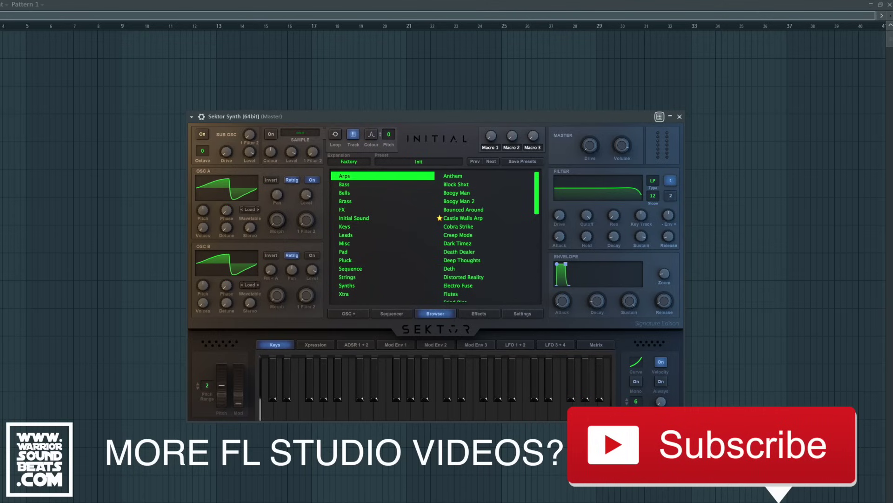
key("F6")
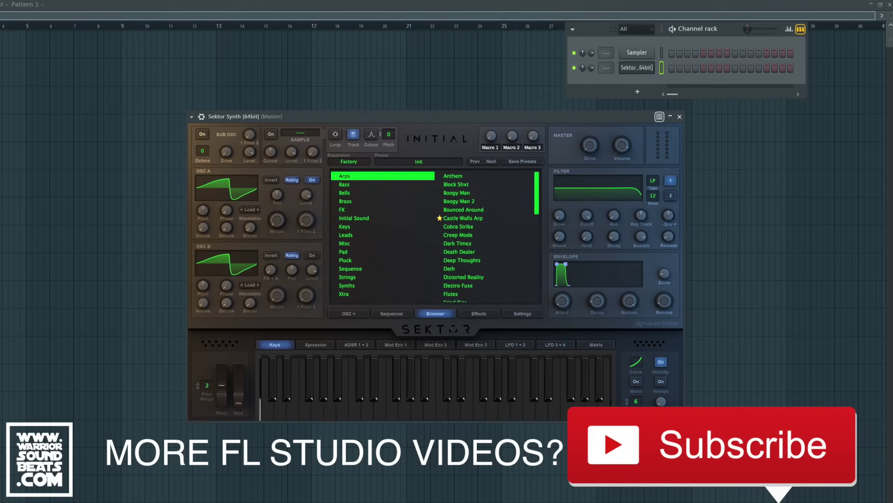
key("F8")
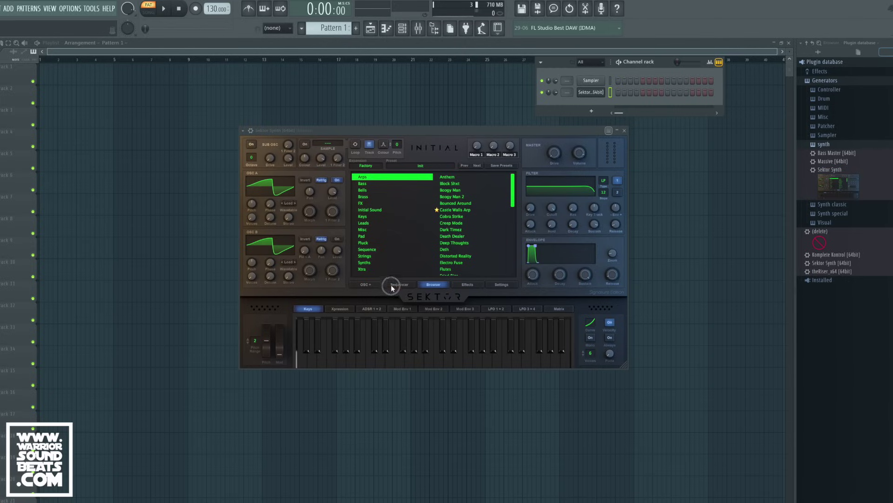
left_click(587, 102)
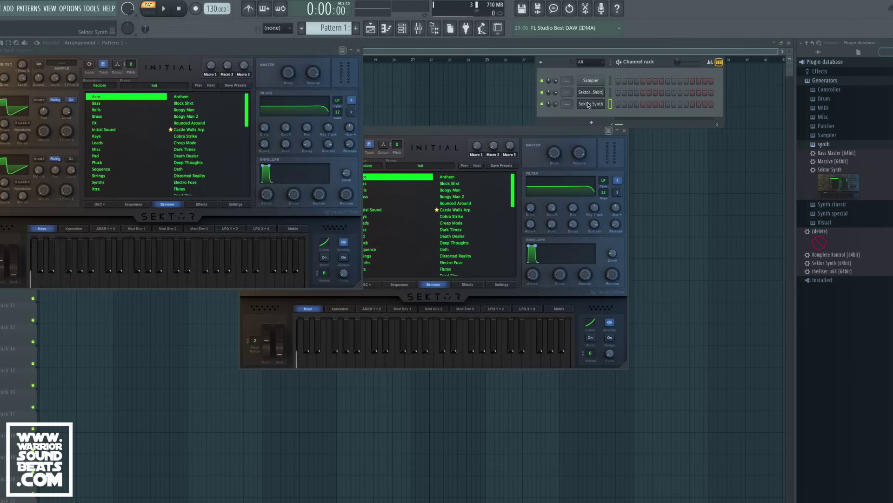
Step: Centre the new Sektor Synth window and recheck the plugin picker
left_click(266, 46)
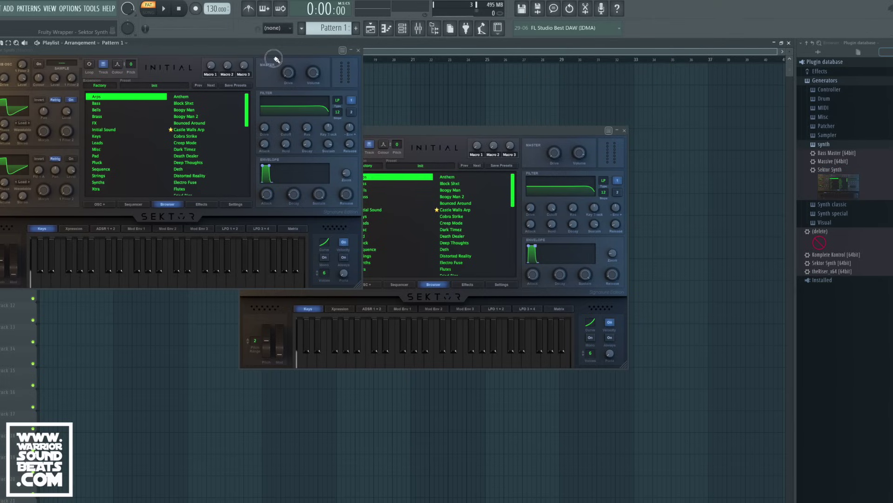
left_click_drag(275, 59, 487, 135)
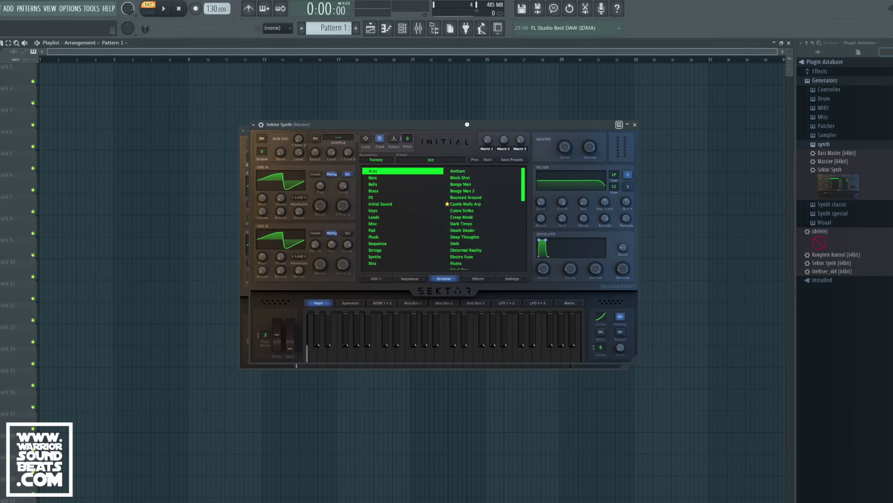
key("F8")
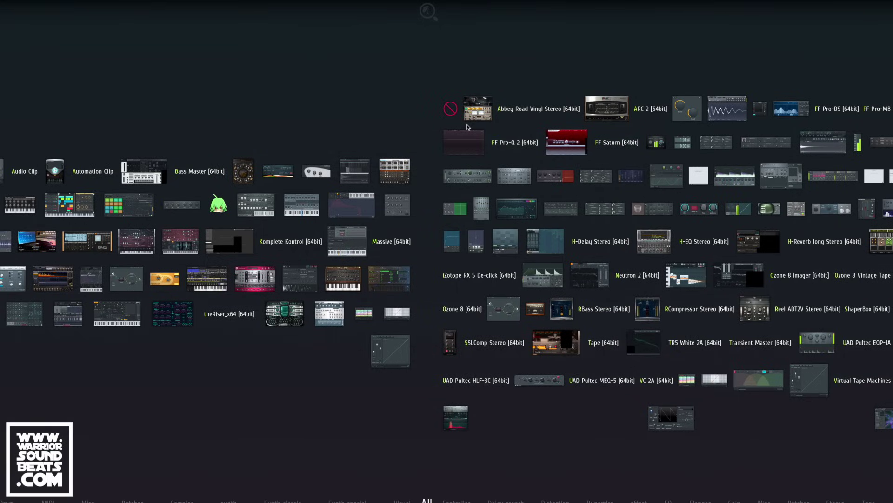
key("F8")
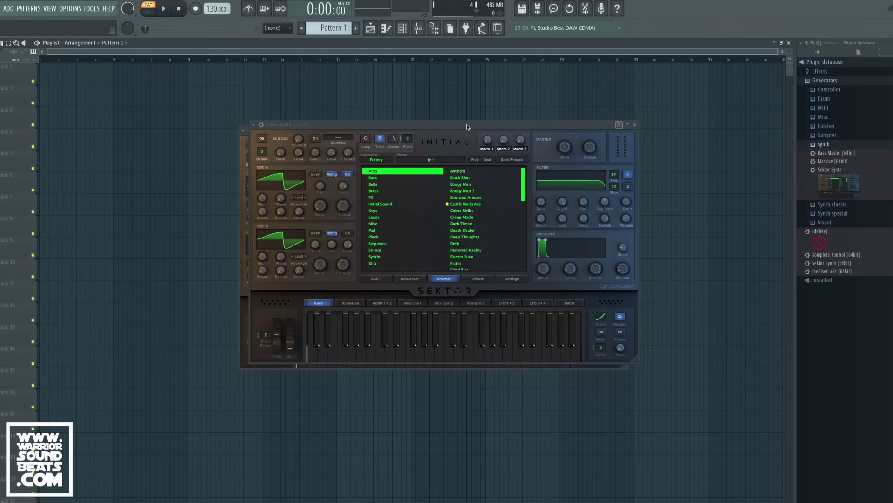